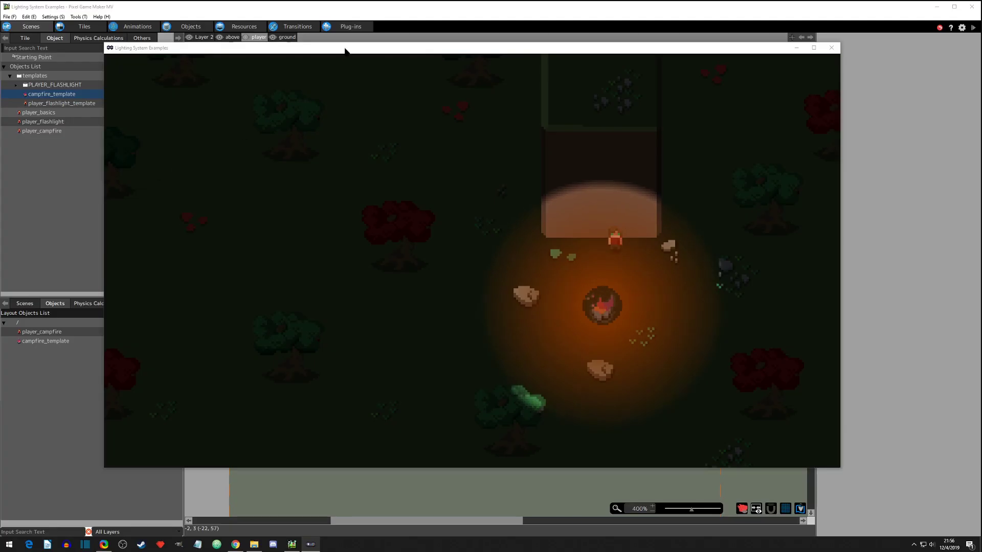
Walk the player around the campfire, out into the darkness and back in the test play
key("Left")
key("Left")
key("Down")
key("Right")
key("Up")
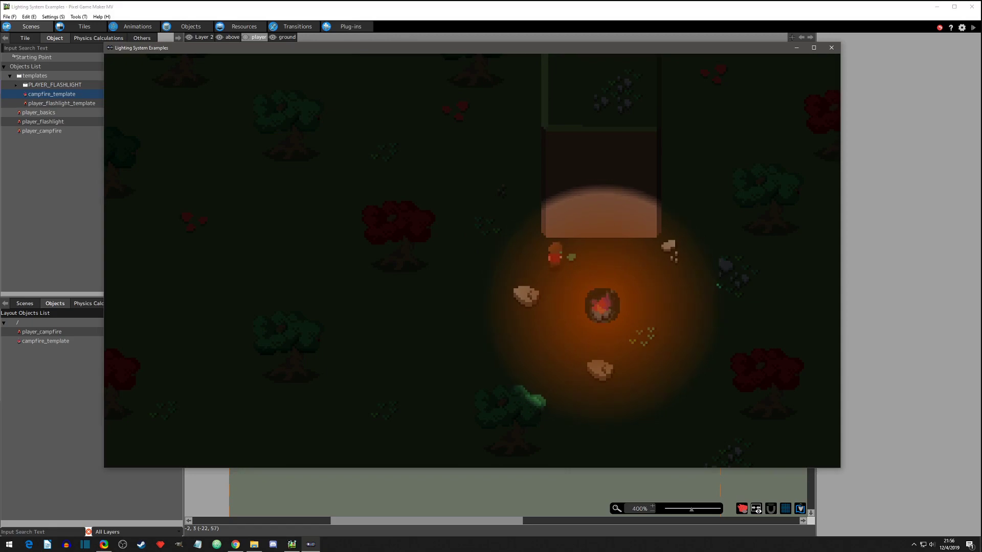
key("Left")
key("Right")
key("Right")
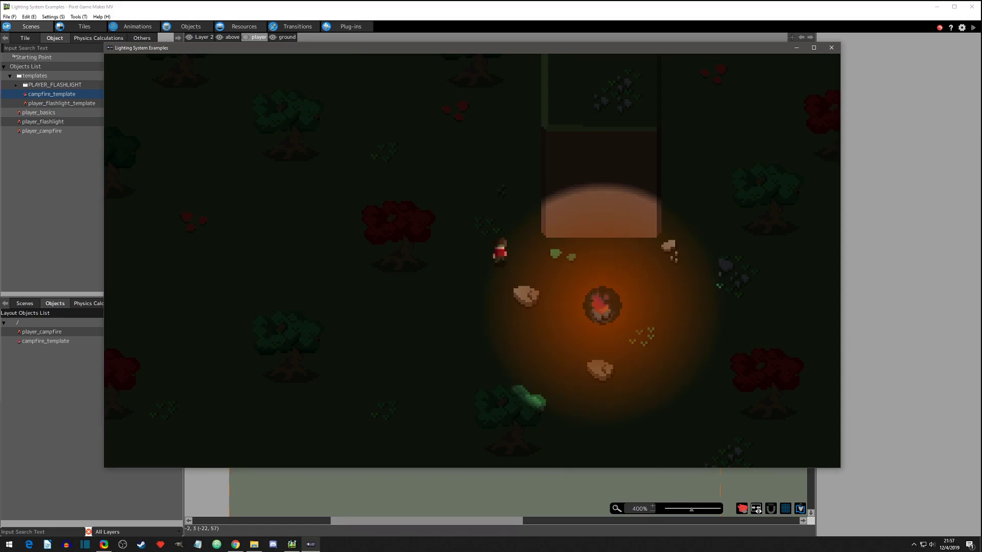
key("Left")
key("Left")
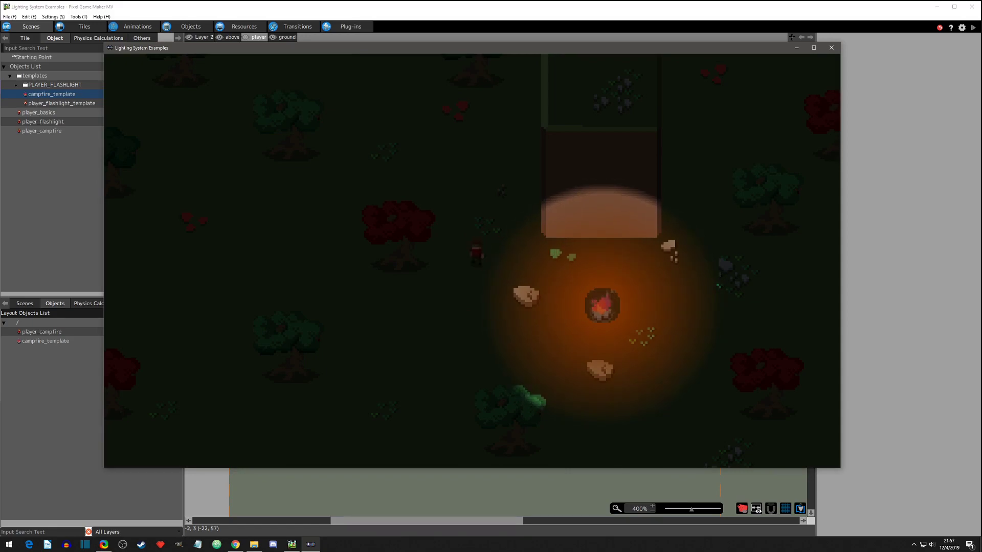
key("Right")
key("Right")
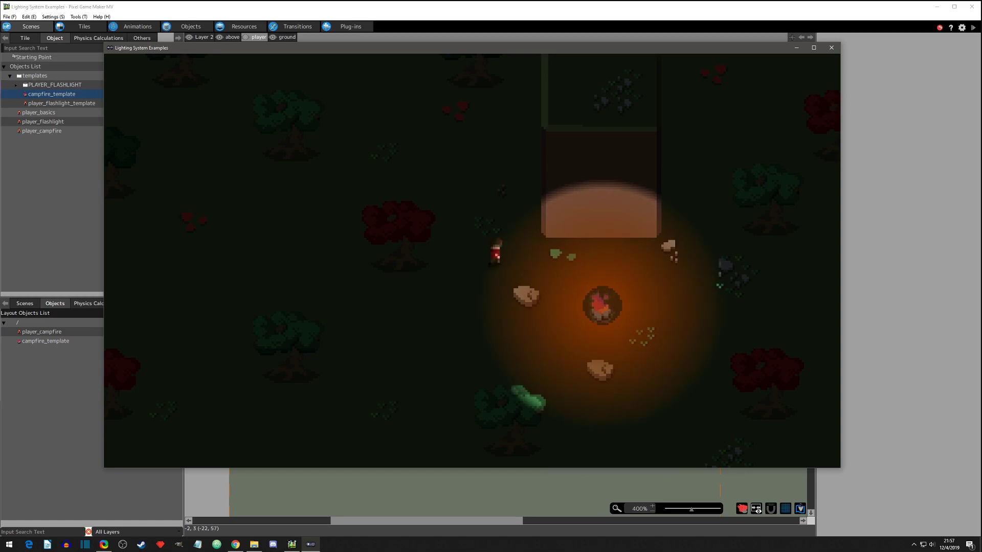
key("Right")
key("Right")
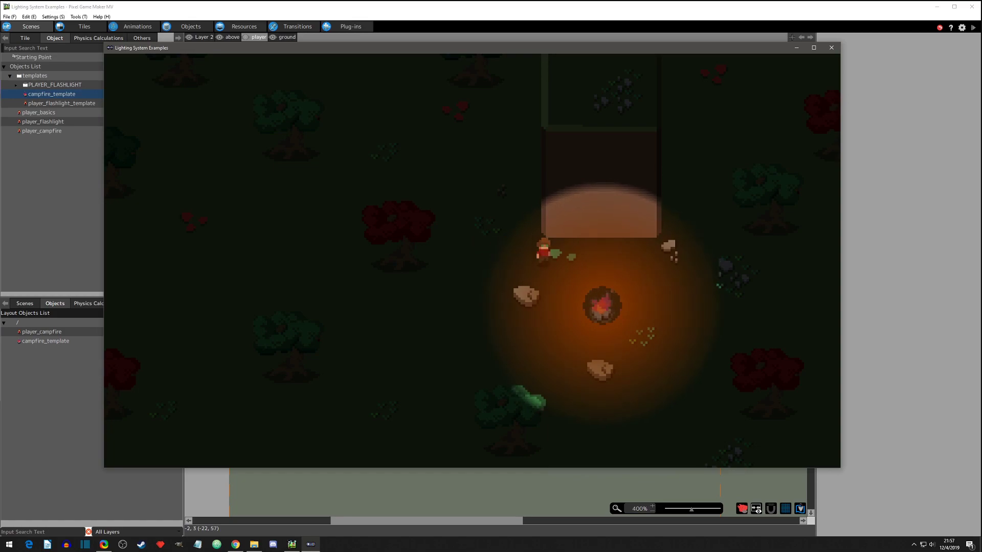
Close the test play, select the player and campfire in the scene, and show the Objects list
left_click(831, 47)
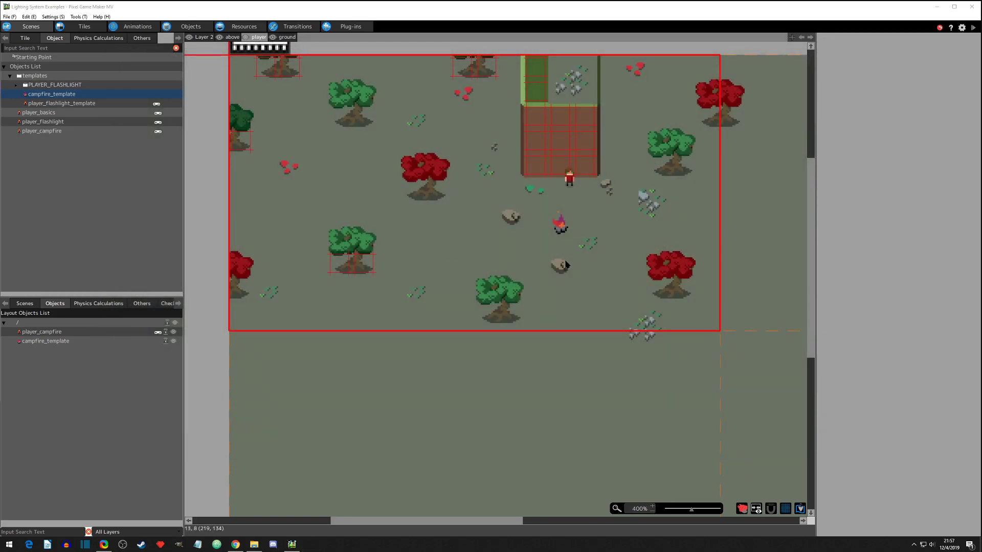
left_click(290, 39)
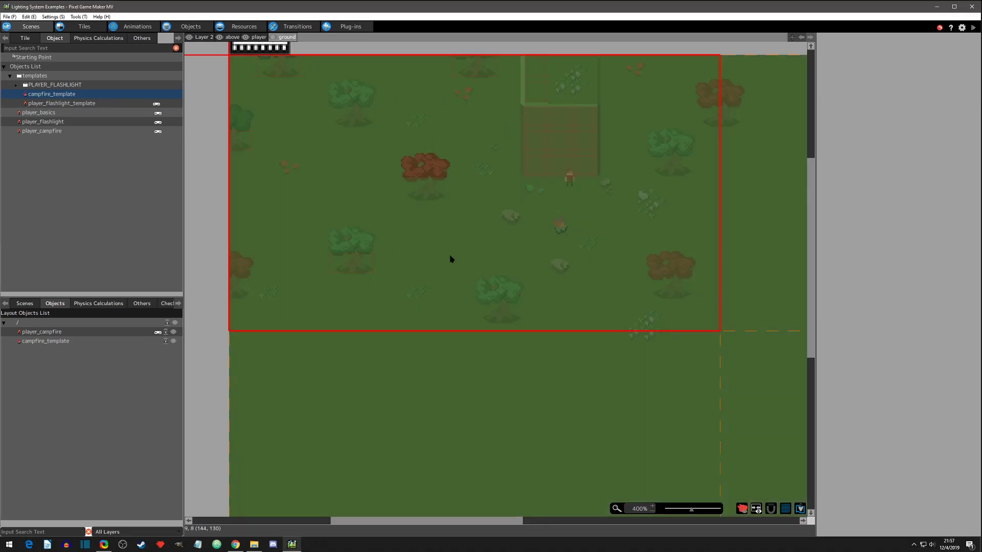
left_click(259, 38)
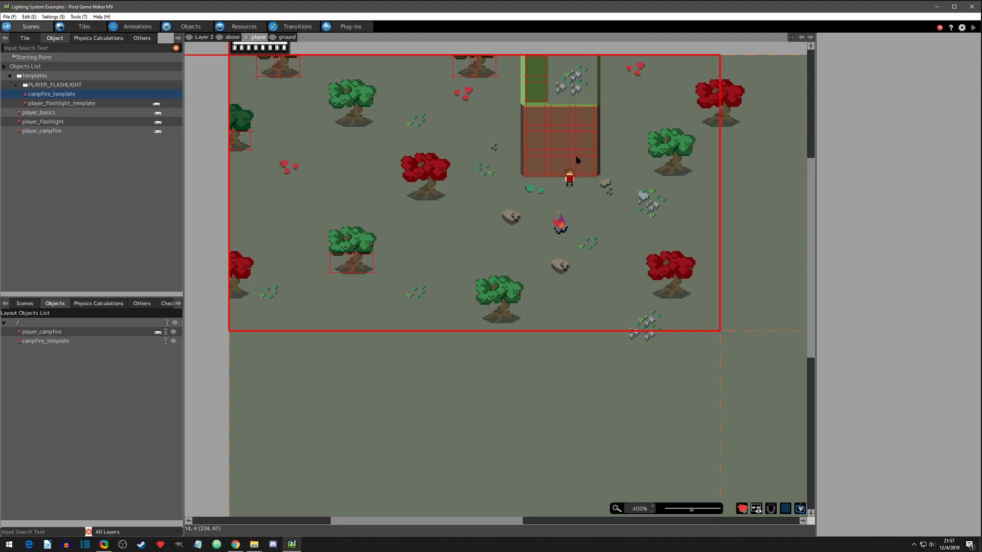
left_click(561, 177)
left_click(563, 229)
left_click(199, 30)
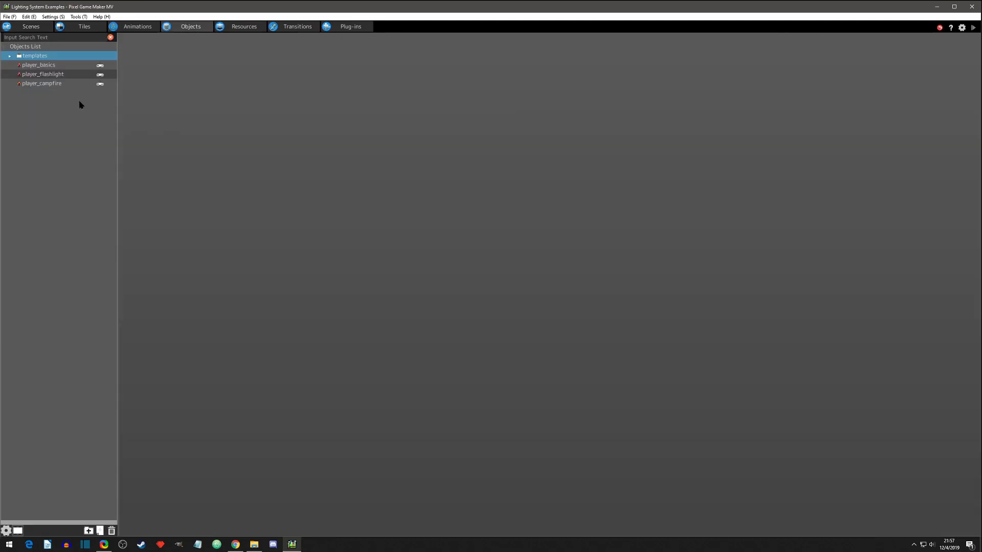
Add a new object named campfire that uses the campfire animation
left_click(46, 120)
right_click(39, 121)
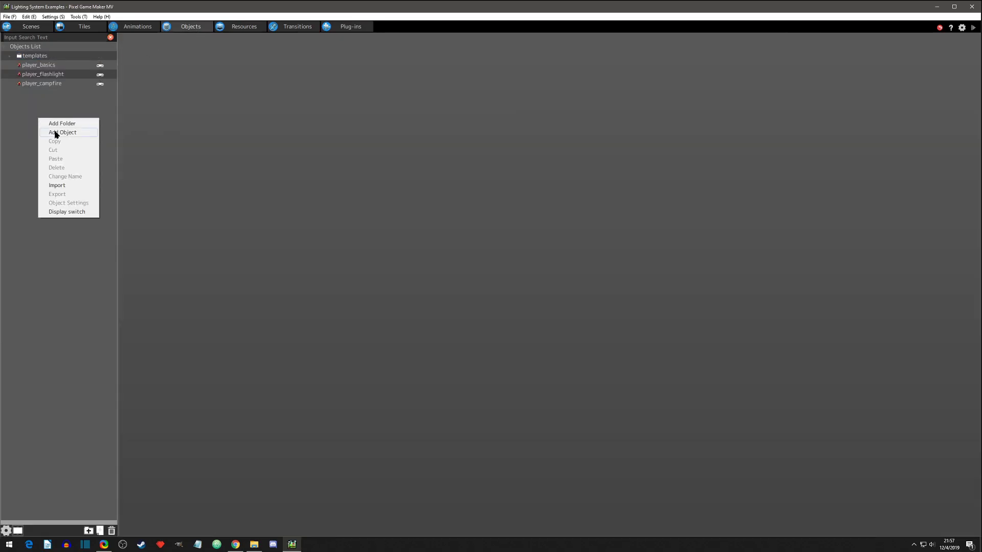
left_click(57, 133)
left_click_drag(373, 38, 301, 41)
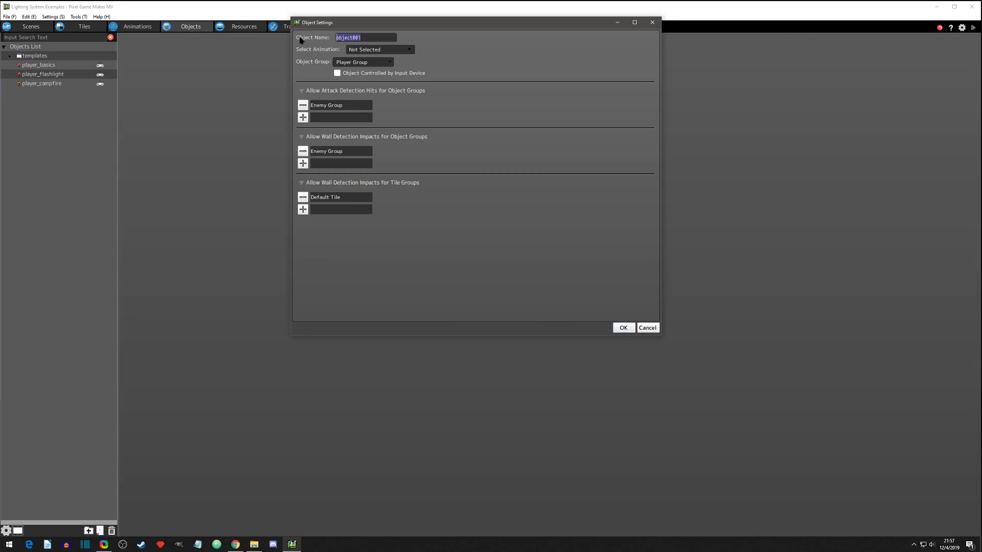
type("campfire")
left_click(356, 50)
left_click(377, 72)
Put the campfire in the neutrals group, remove Enemy Group from attack hits, and add Player Group to wall detection
left_click(350, 65)
left_click(351, 87)
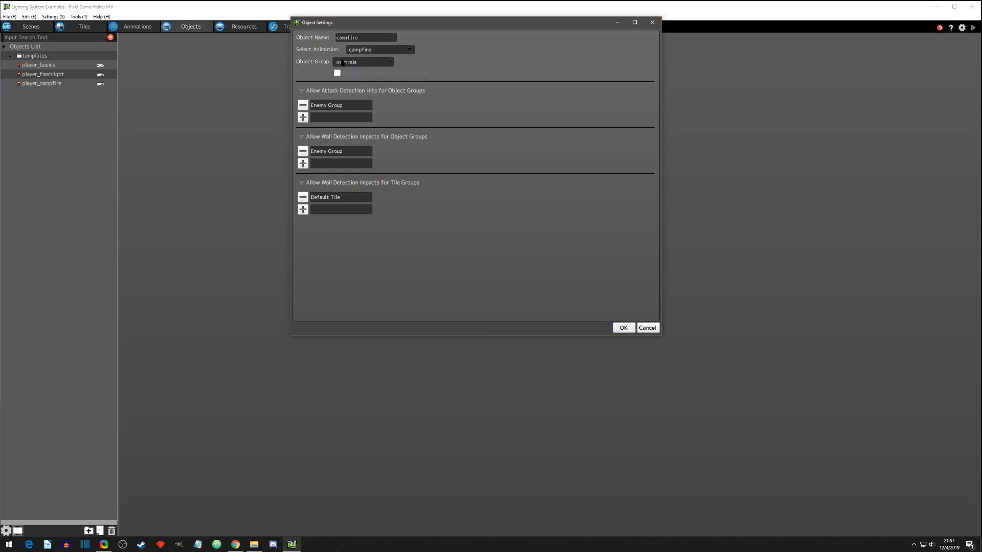
left_click(303, 106)
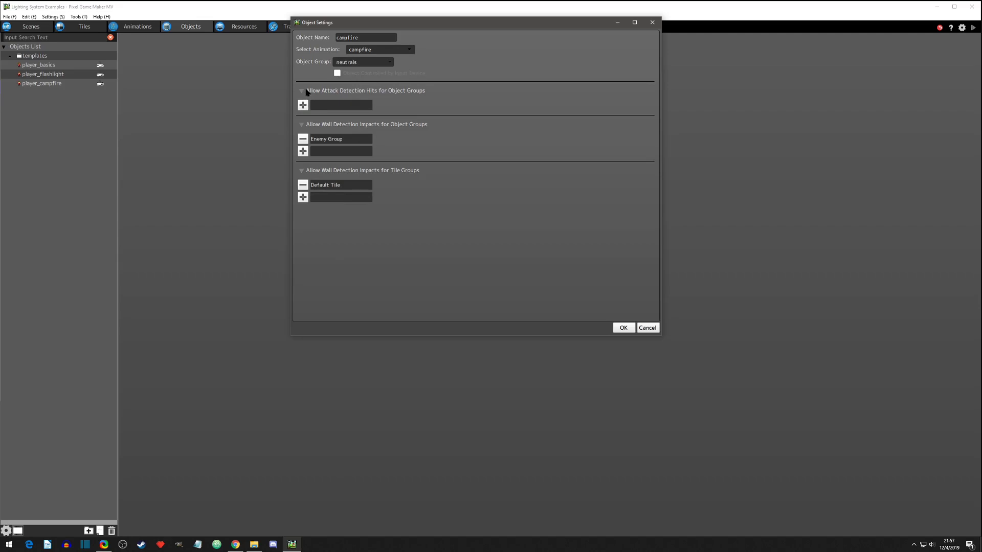
left_click(303, 151)
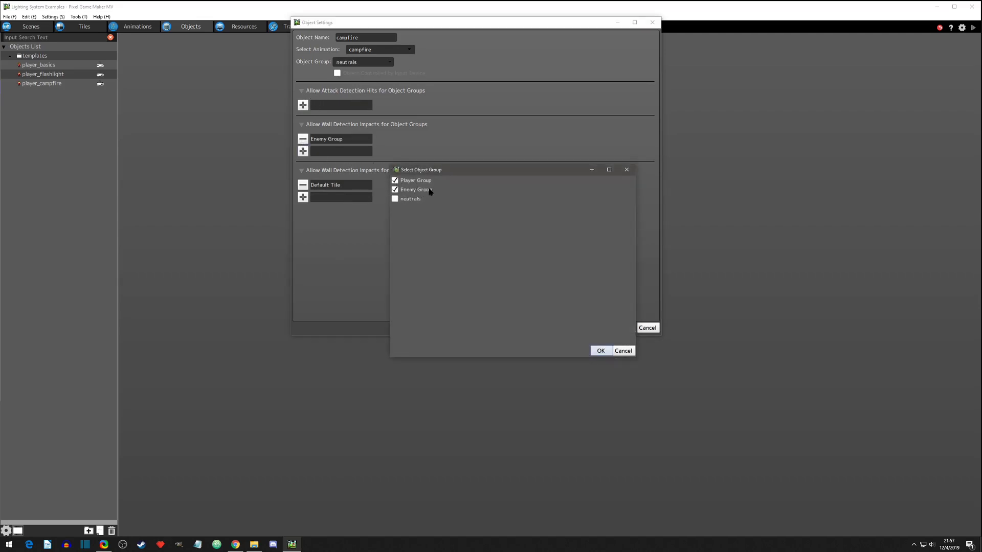
left_click(600, 350)
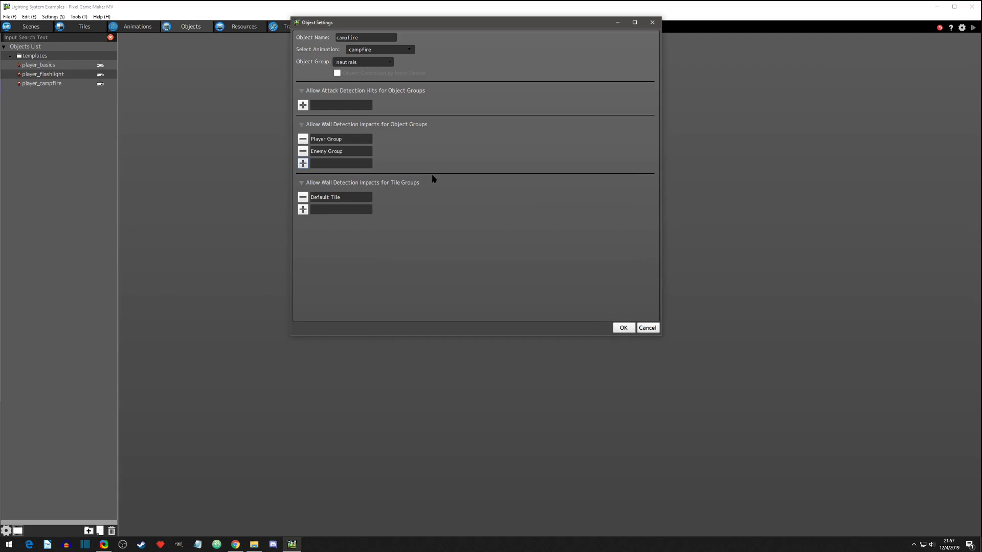
left_click(630, 331)
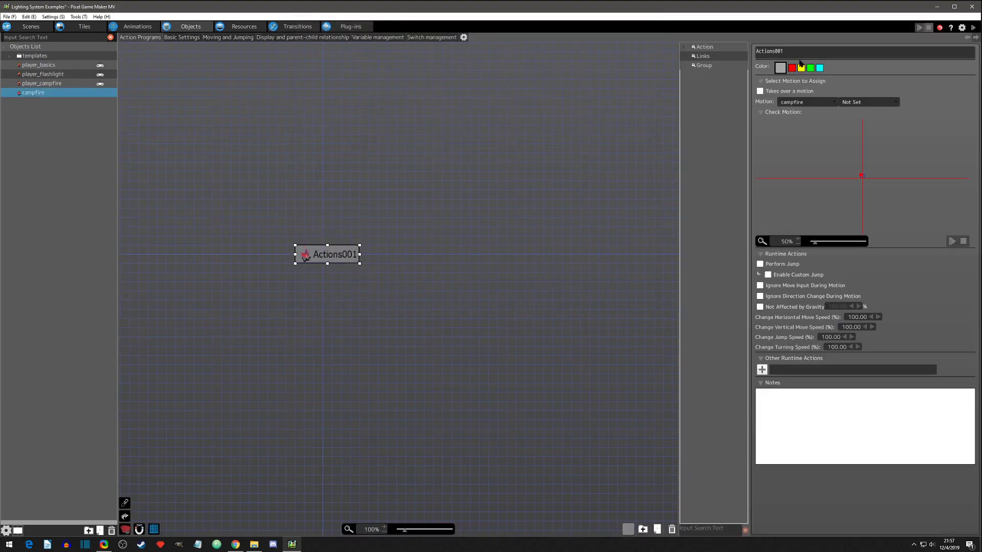
Rename the campfire's Actions001 to setup and add an Apply Screen Effects to Scene runtime action
type("setup")
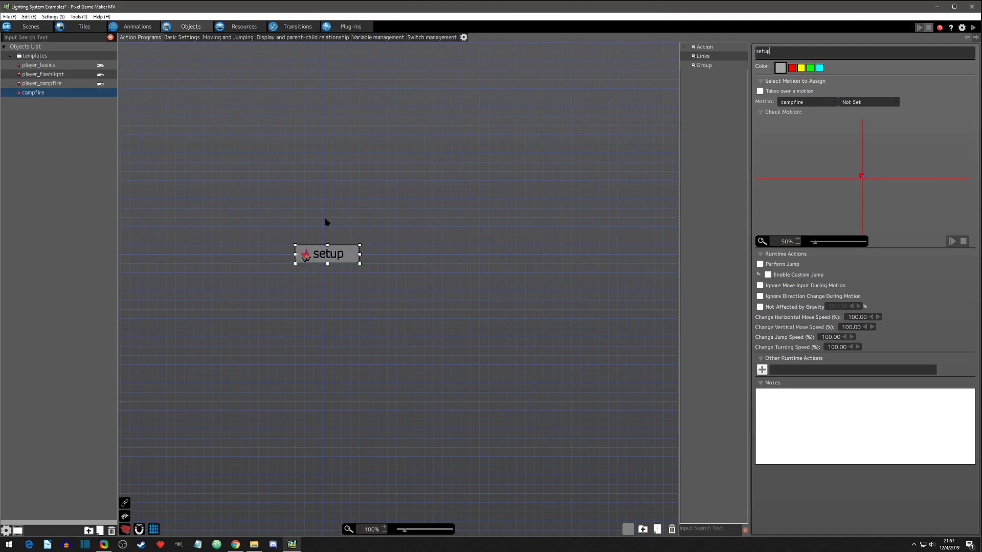
left_click(52, 83)
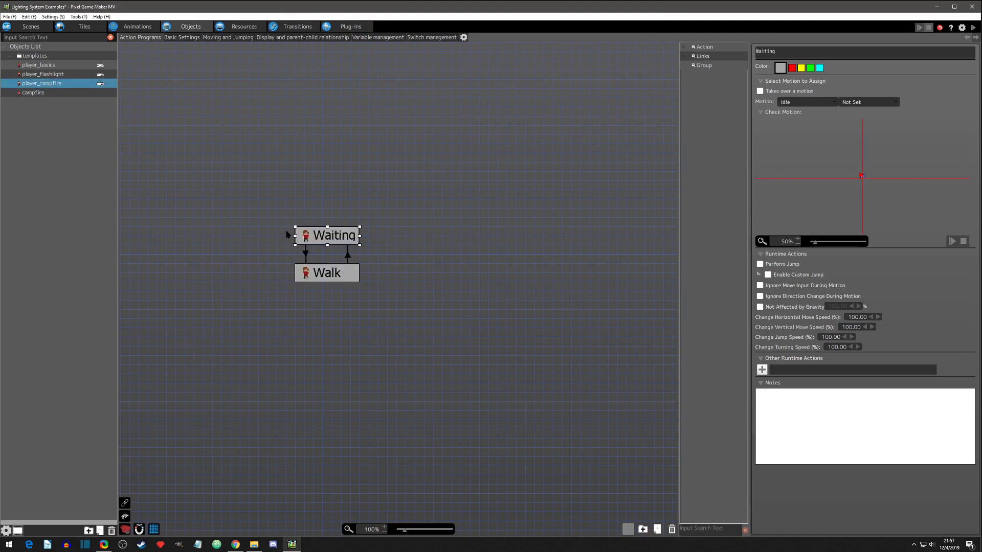
left_click(44, 94)
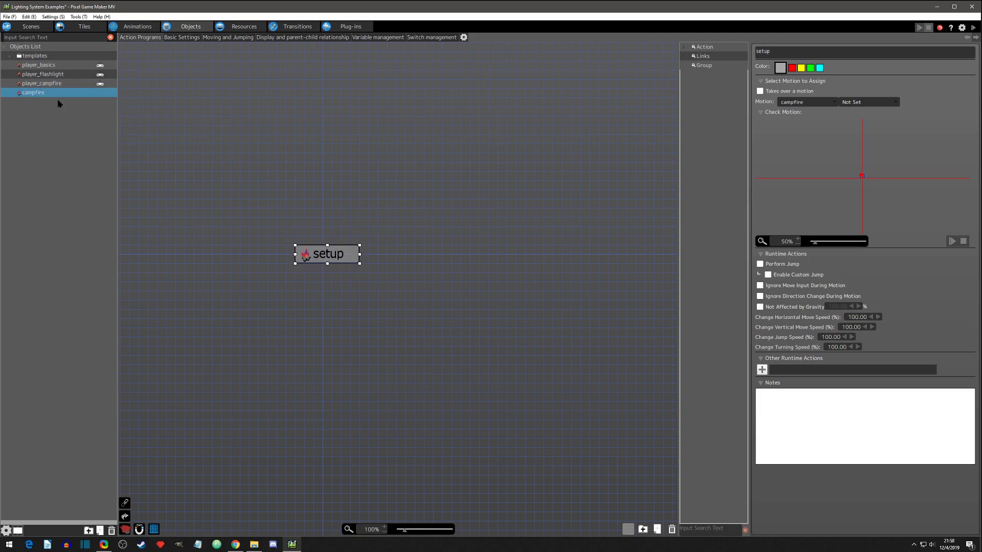
left_click(762, 369)
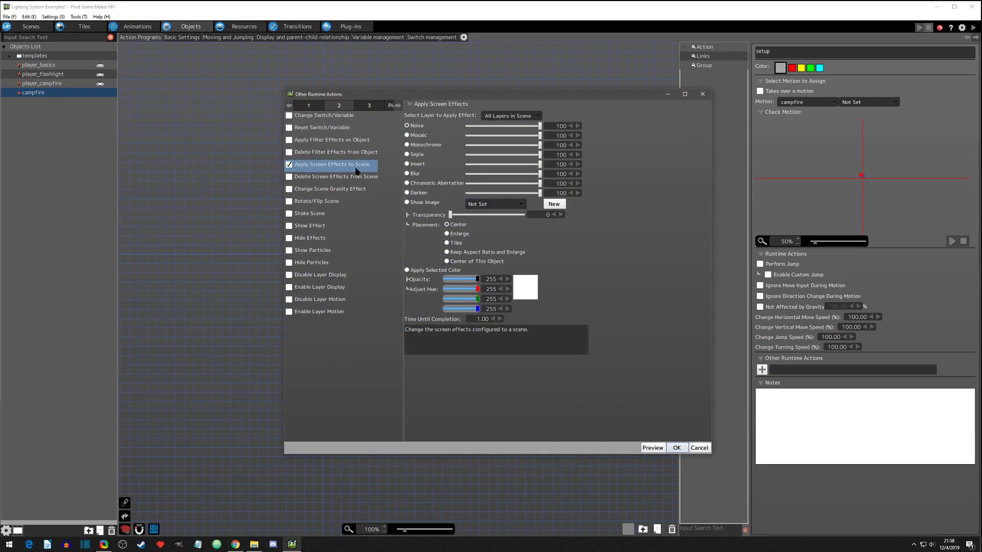
Configure the screen effect as Darken 60% with a 0-second completion time and confirm it
left_click(552, 192)
key("BackSpace")
type("60")
left_click(484, 319)
type("0")
key("Return")
left_click(677, 448)
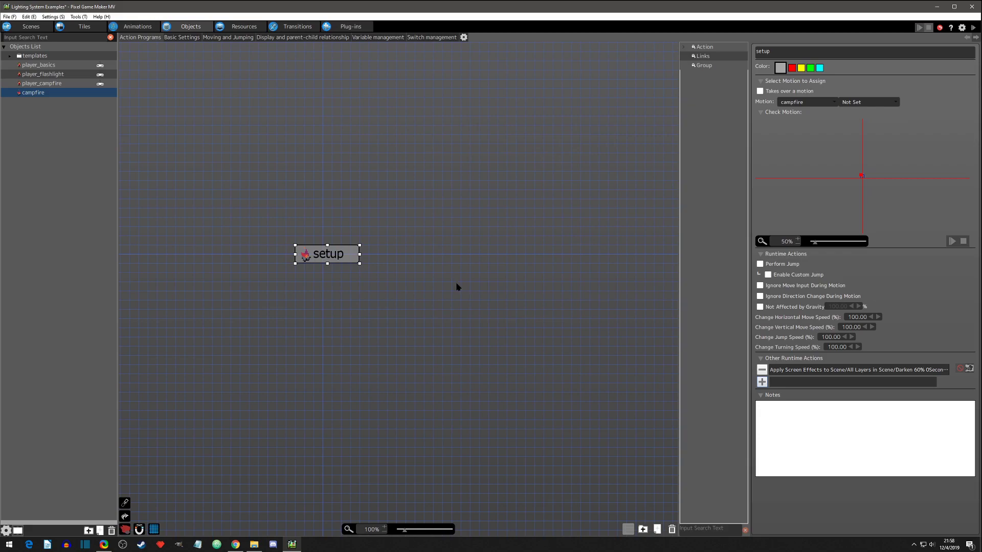
left_click(404, 290)
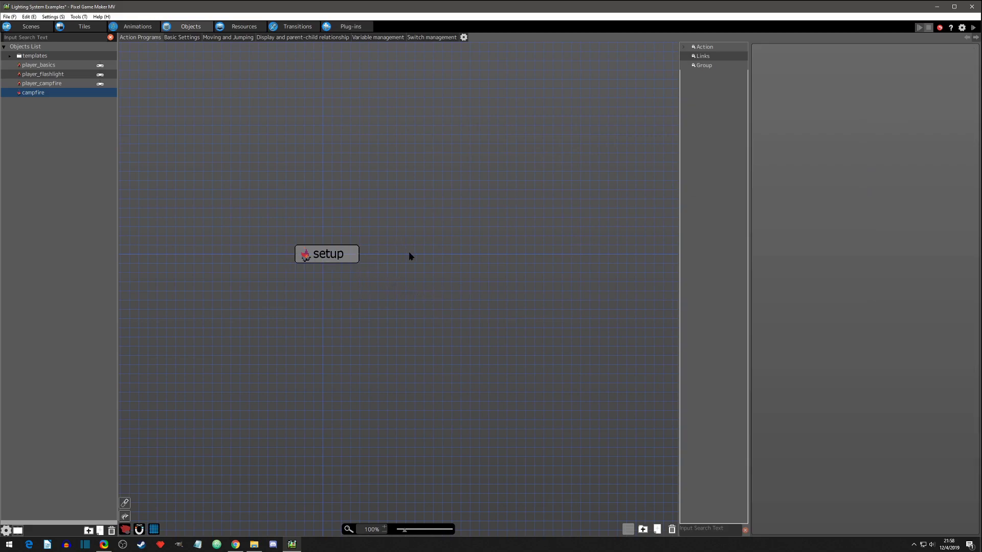
Launch a test play and walk the player left, down and right beside the glowing campfire
left_click(973, 27)
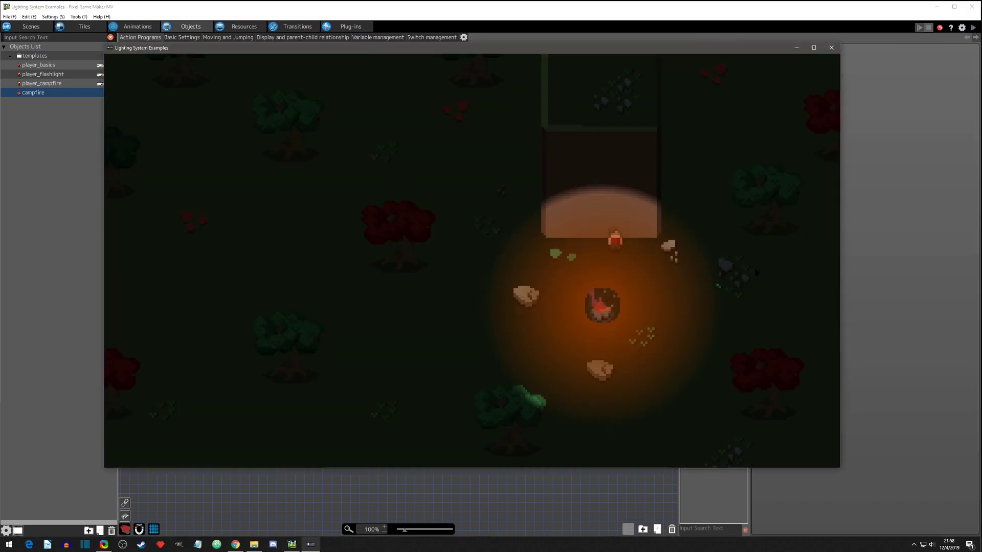
key("Left")
key("Left")
key("Down")
key("Right")
key("Right")
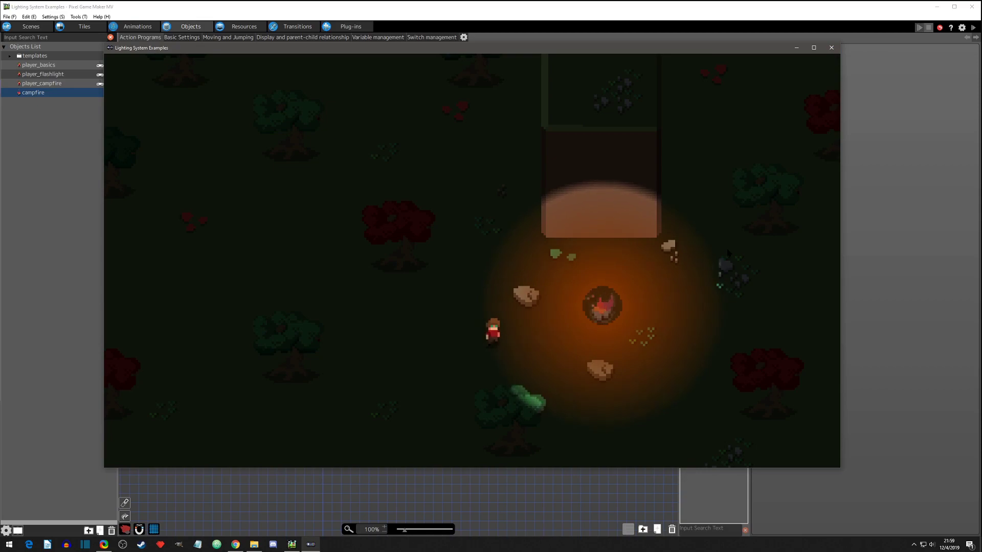
Close the test game and duplicate setup as a new action named fire light 1
left_click(831, 49)
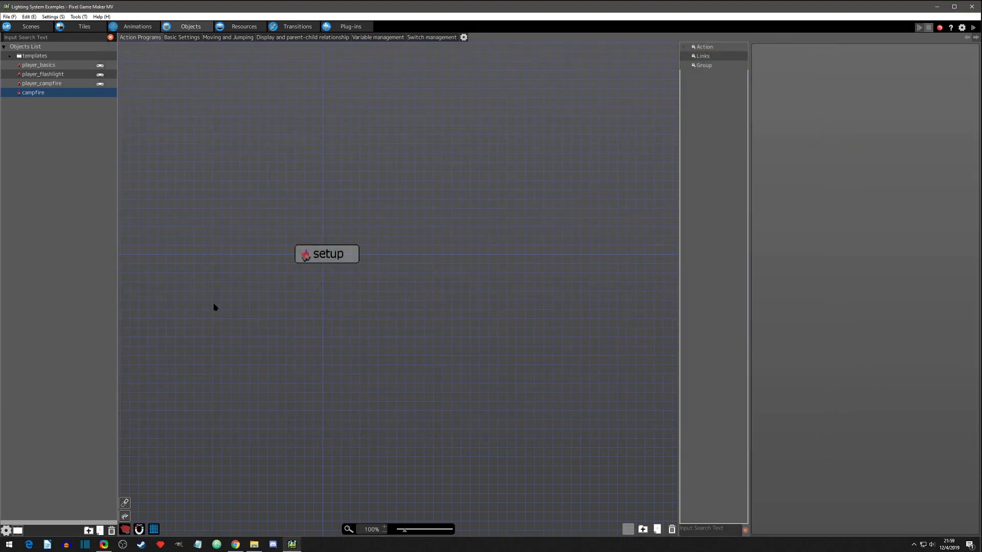
right_click(327, 304)
left_click(339, 256)
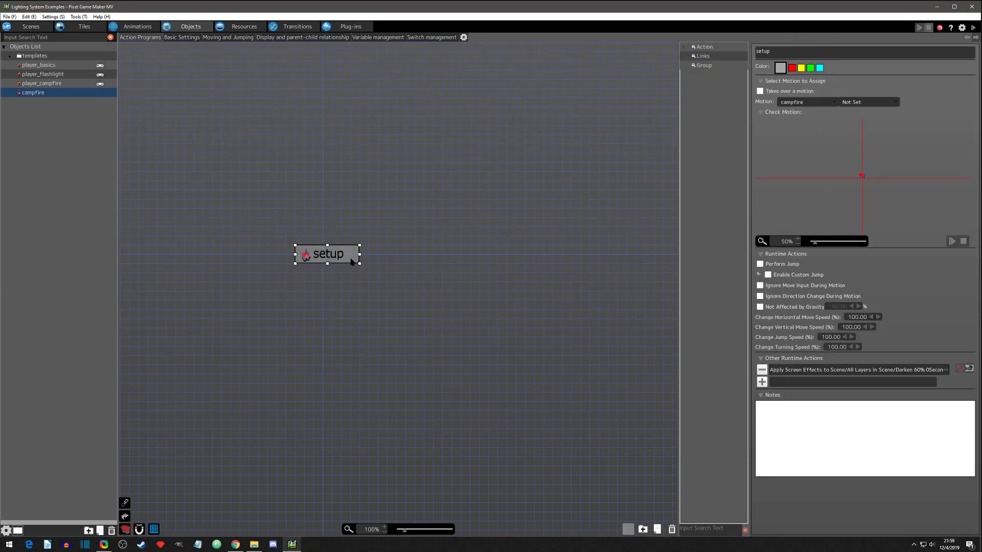
key("ctrl+c")
key("ctrl+v")
left_click(336, 300)
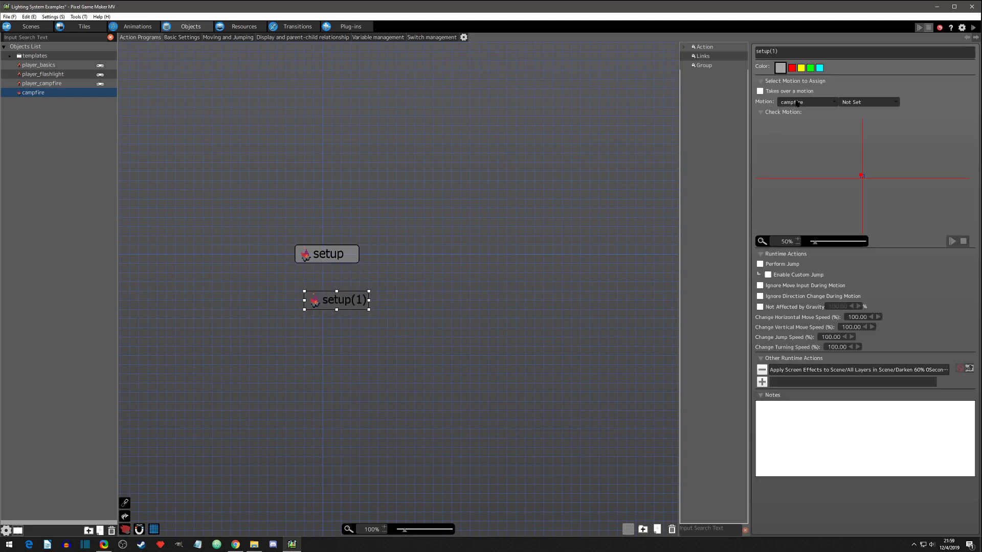
type("fire light 1")
key("Return")
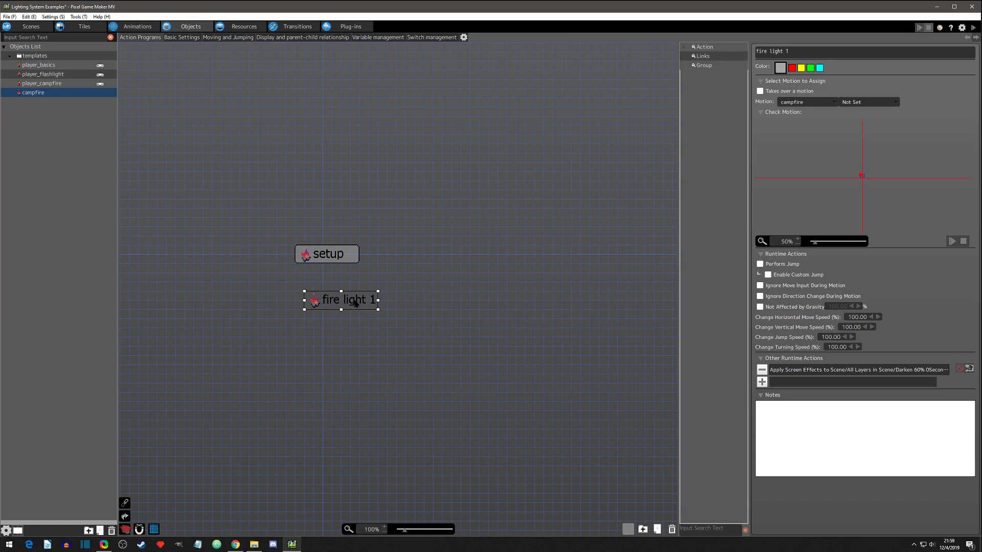
left_click(389, 303)
Paste a second copy of setup, name it fire light 2, and widen its box
key("ctrl+v")
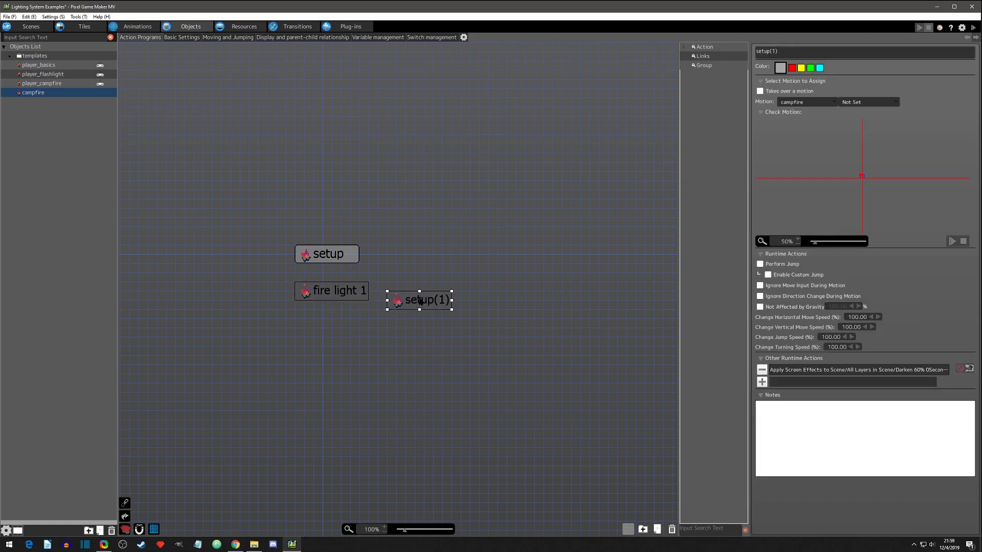
left_click(810, 55)
type("fire light 2")
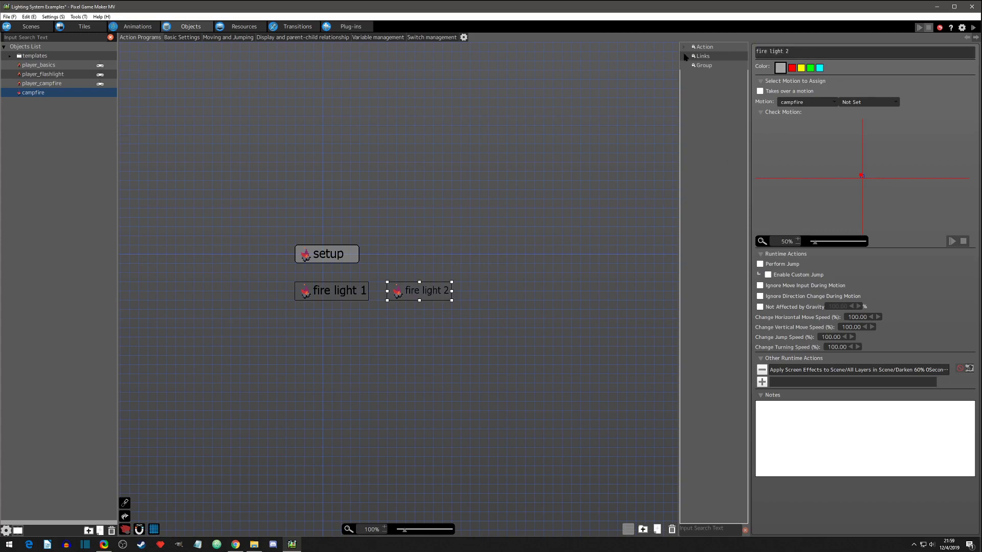
mouse_move(453, 292)
left_mouse_down()
mouse_move(431, 292)
mouse_move(439, 297)
left_mouse_up()
left_click(481, 294)
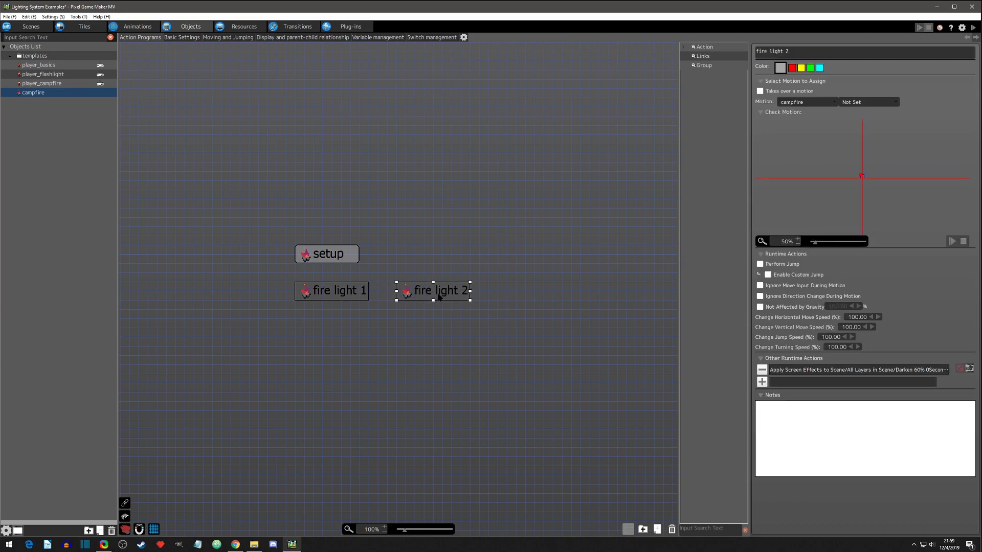
Paste a third copy below the others and name it fire light 3
key("ctrl+v")
left_click_drag(417, 339, 372, 334)
left_click(764, 51)
type("fire ")
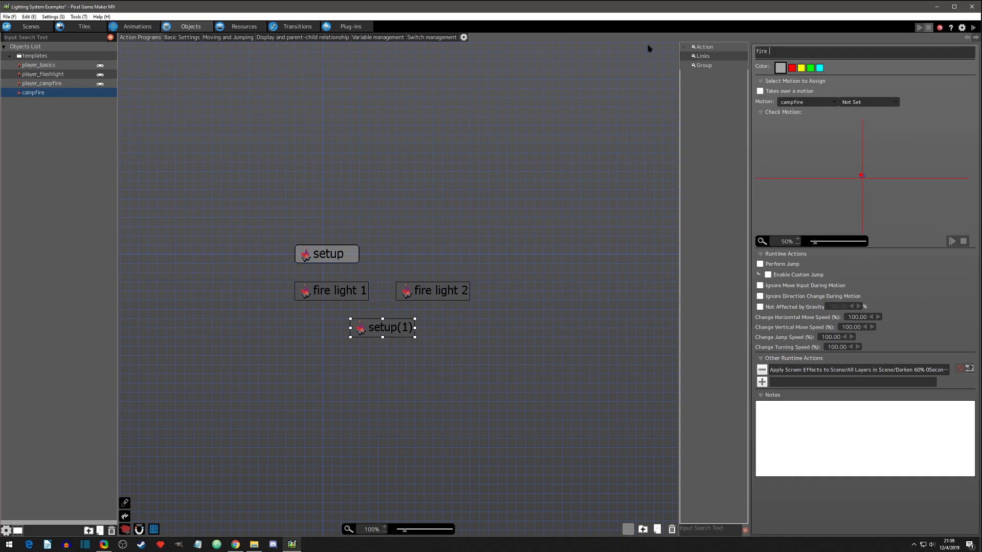
type("light 3")
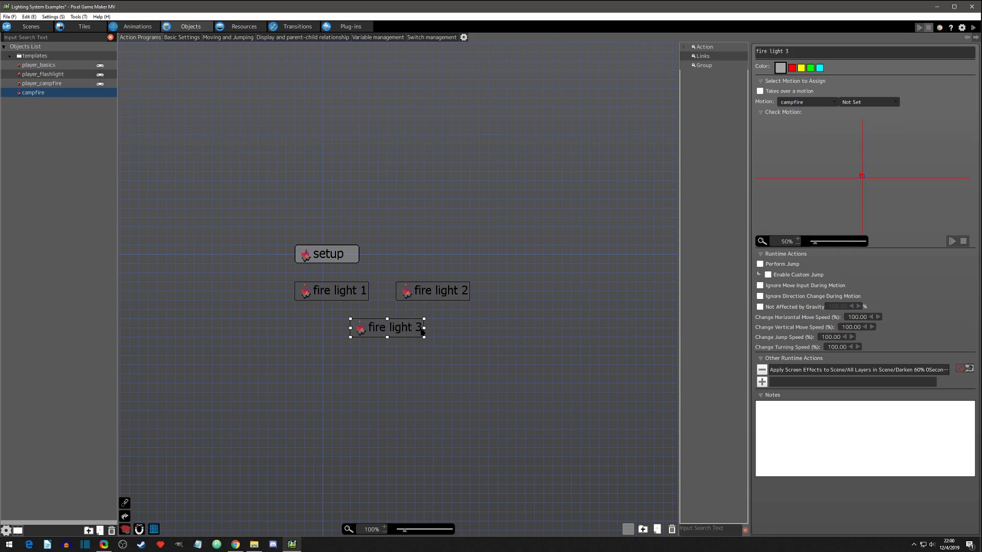
left_click(453, 333)
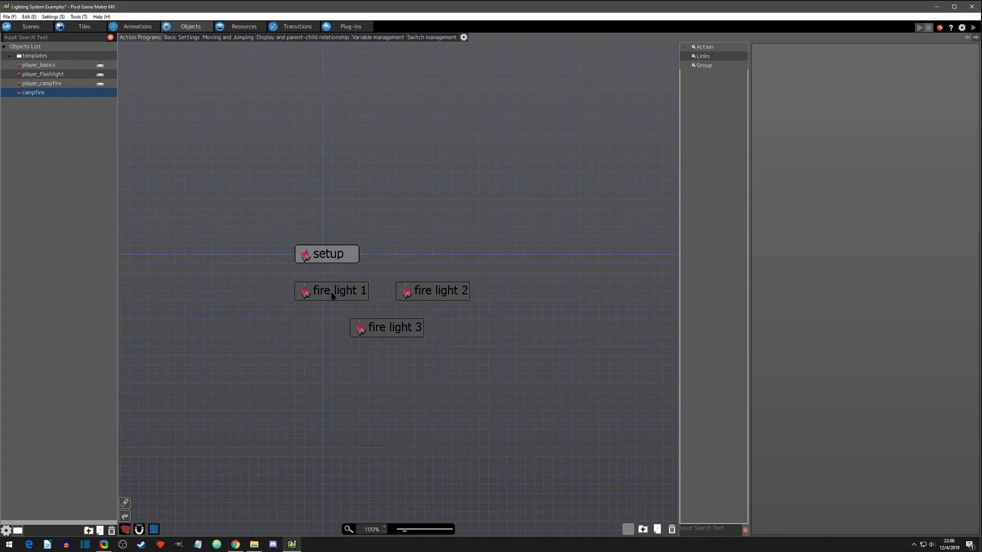
Link setup to fire light 1 with an unconditional change
left_click(330, 258)
right_click(330, 255)
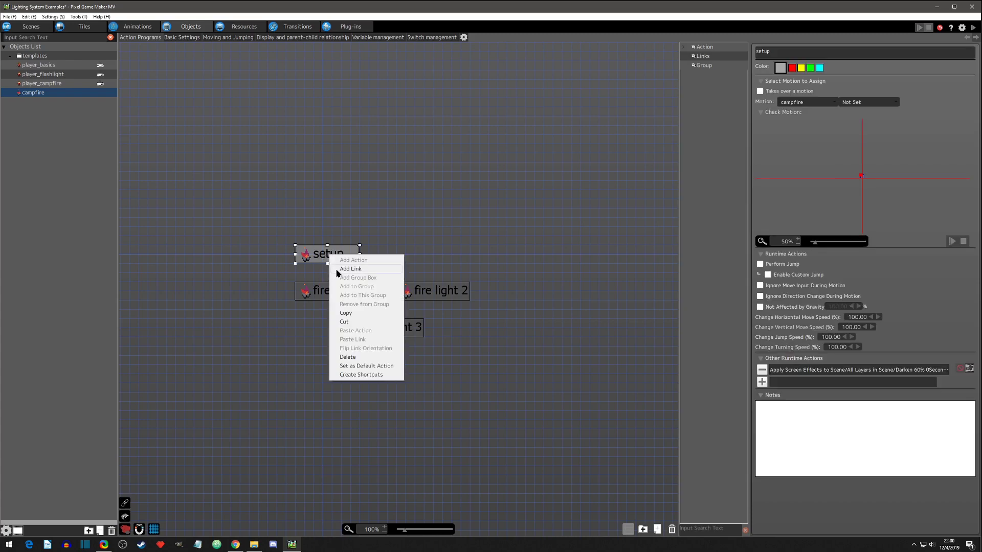
left_click(351, 269)
left_click(330, 292)
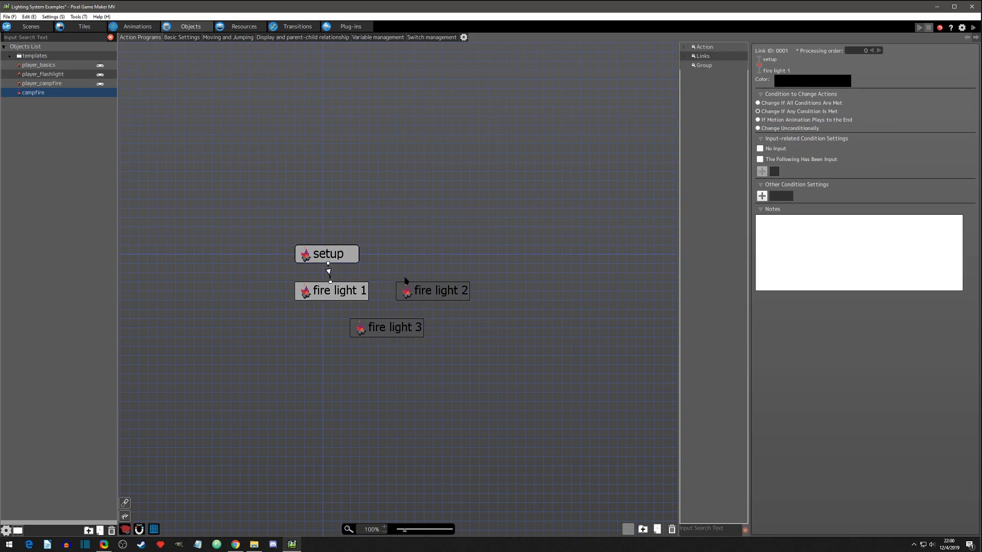
left_click(758, 128)
Compare the settings of the setup and fire light 1 actions
left_click(331, 259)
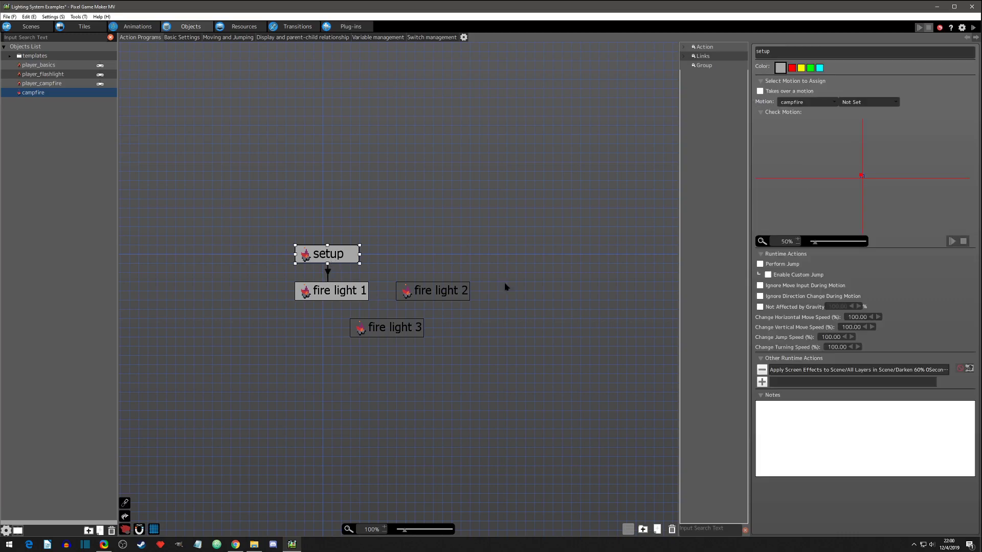
left_click(326, 293)
left_click(340, 292)
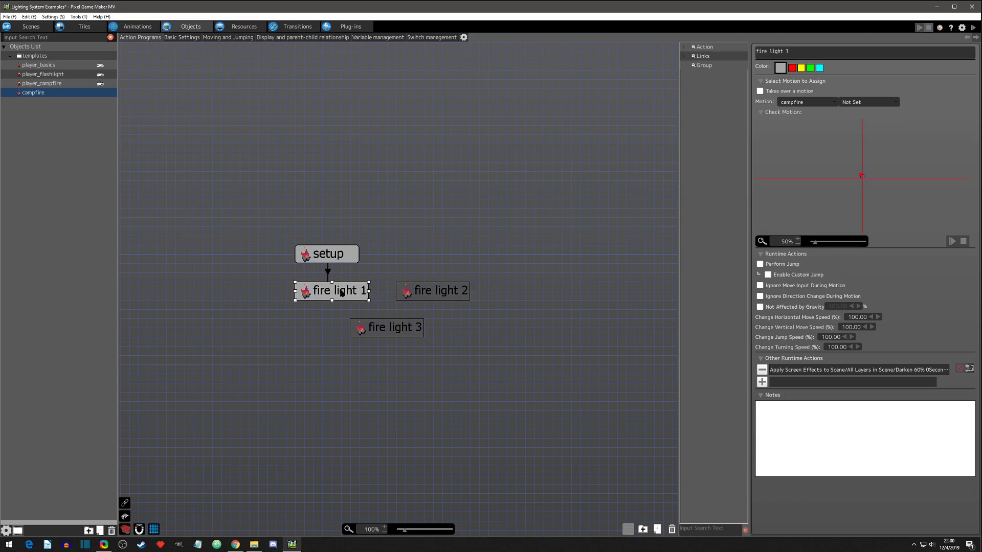
left_click(329, 255)
left_click(356, 295)
left_click(345, 257)
Make fire light 2 and fire light 3 take over the motion, then reselect fire light 1
left_click(435, 295)
left_click(760, 91)
left_click(422, 330)
left_click(761, 91)
left_click(311, 298)
left_click(378, 283)
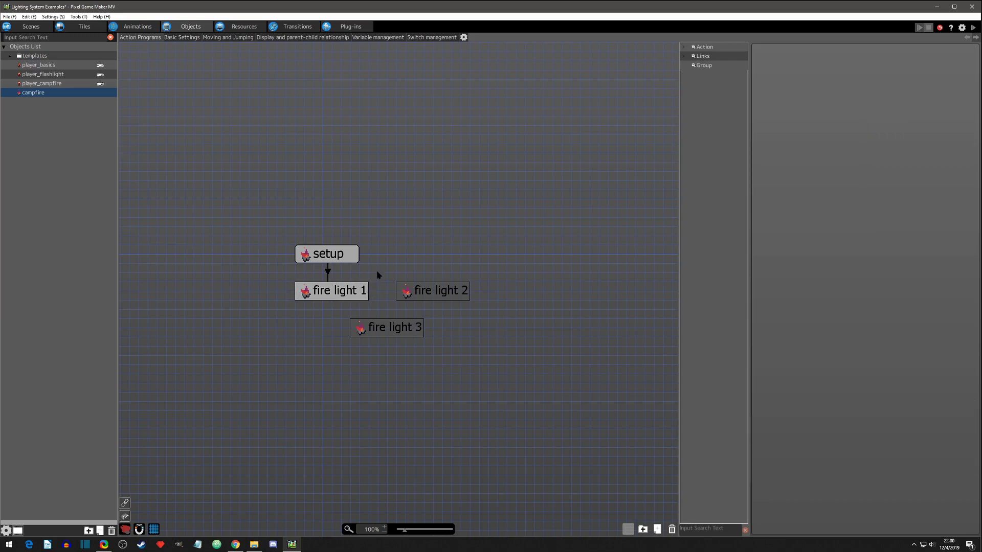
left_click(347, 292)
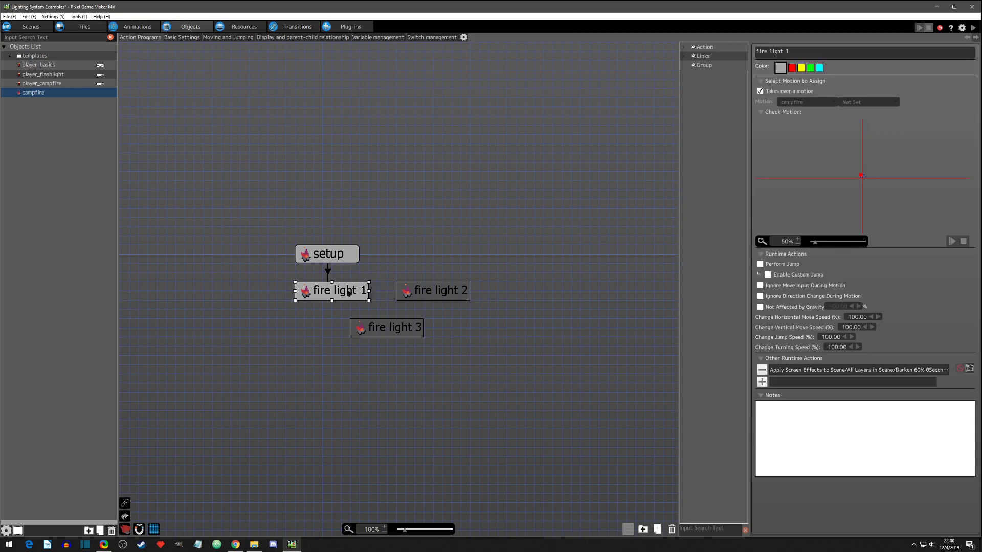